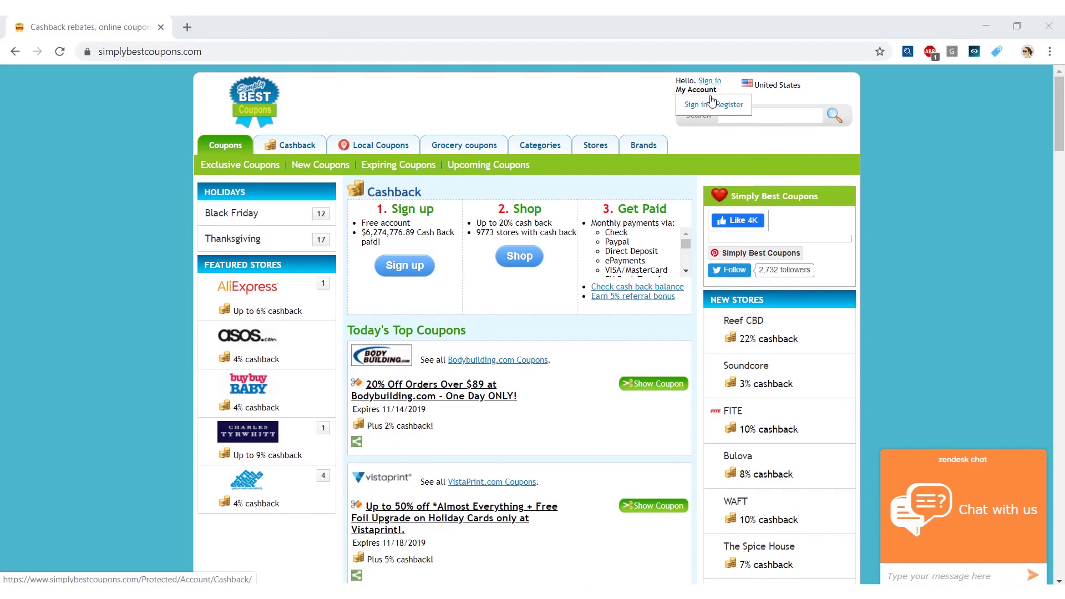
Open the Logon page via 'Sign in' under My Account on the coupons home page
left_click(714, 105)
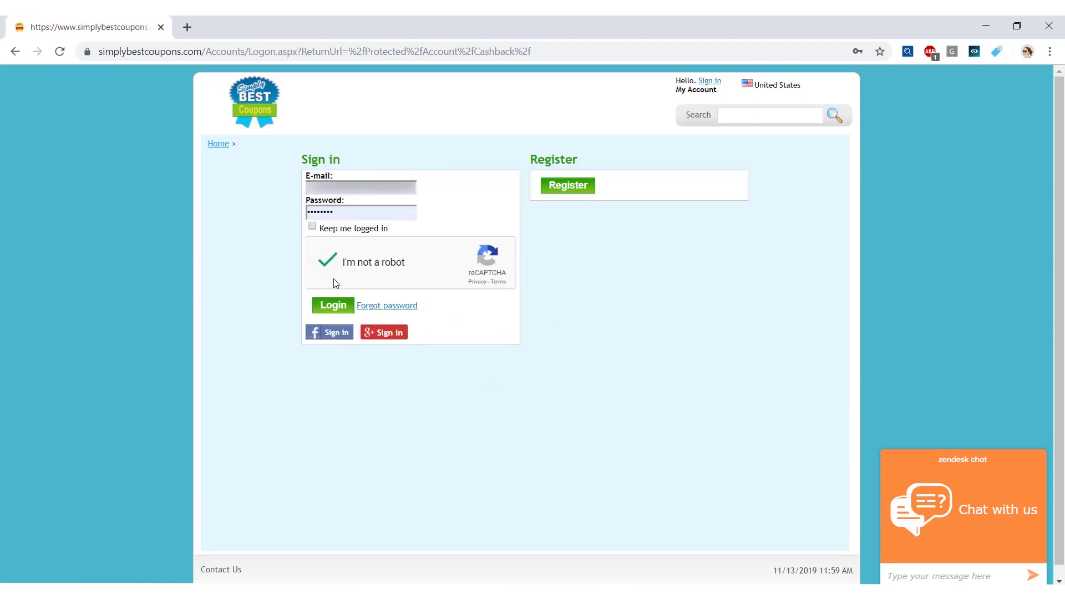
Log in and review the Cashback page: $0.00 pending and approved orders, zero referrals
left_click(340, 311)
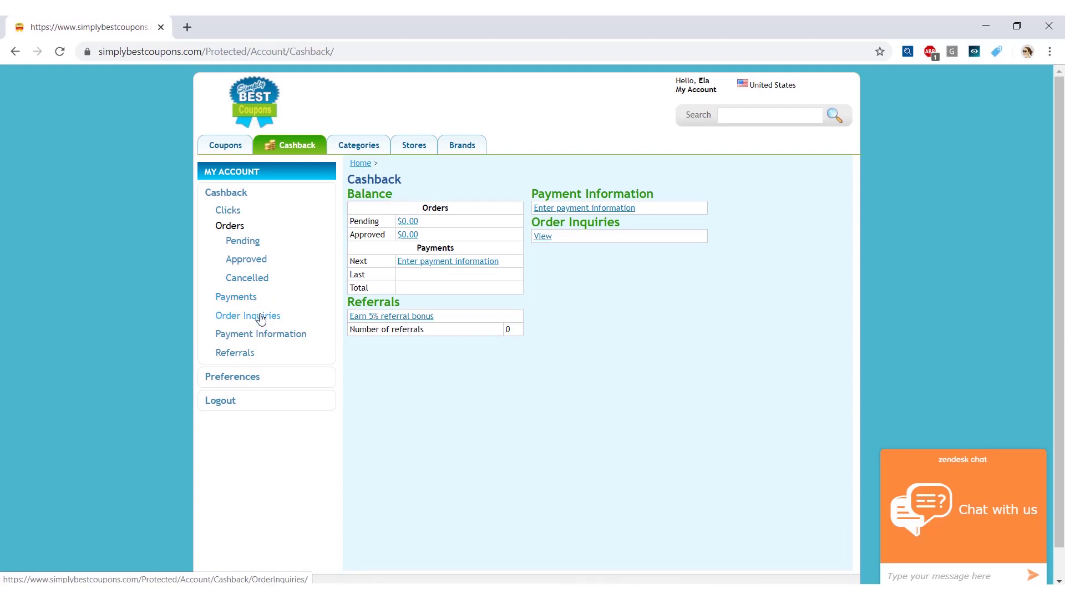
Open Payment Information, which leads to the phone-number Account Verification page
left_click(283, 338)
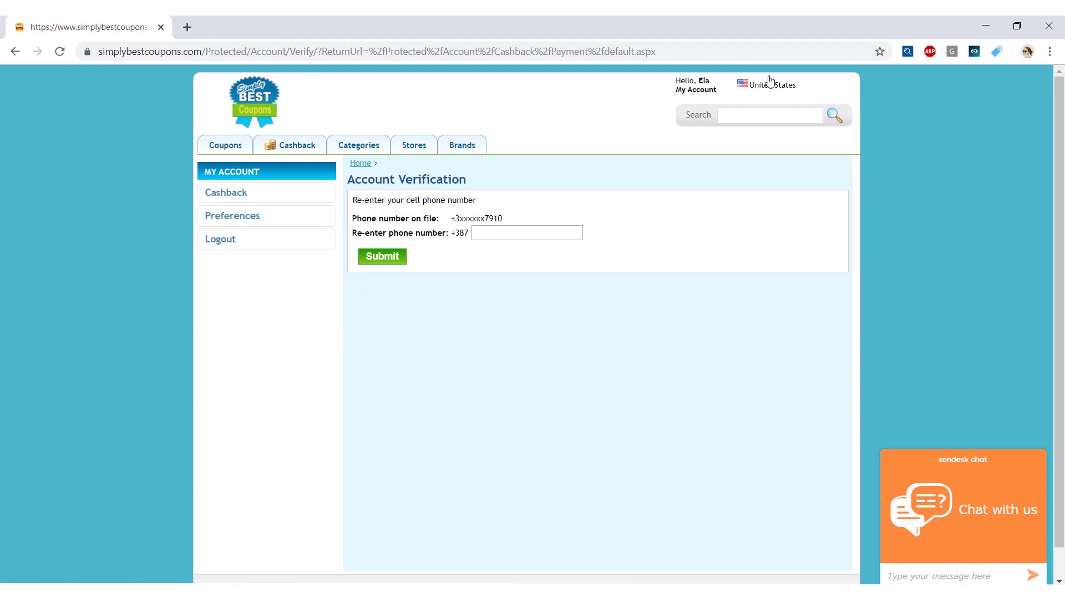
Open the extension's account summary and its TOP COUPONS list, which finds no coupons
left_click(999, 51)
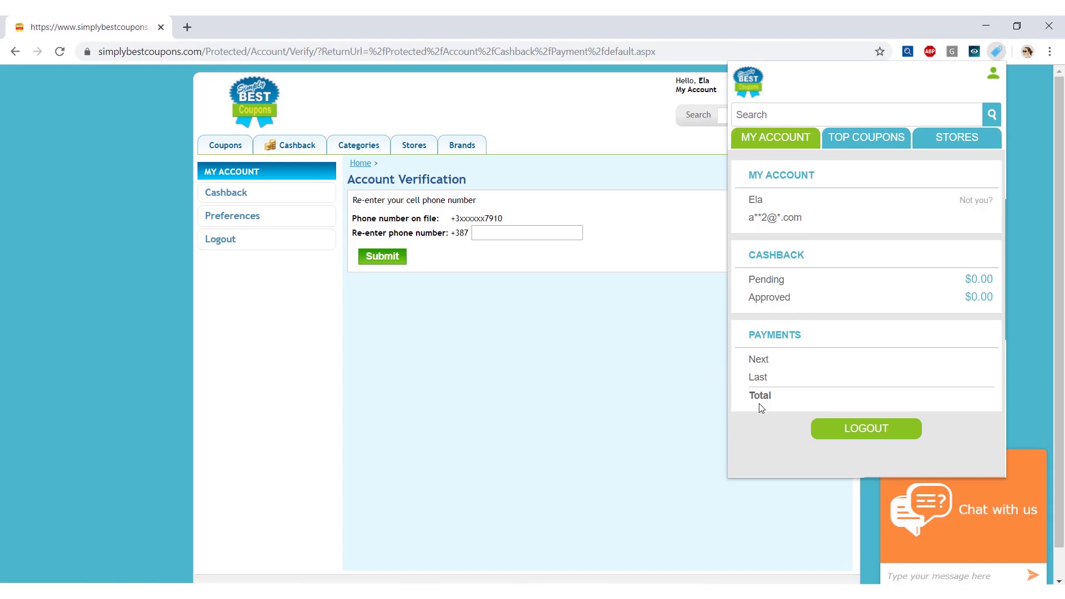
left_click(862, 145)
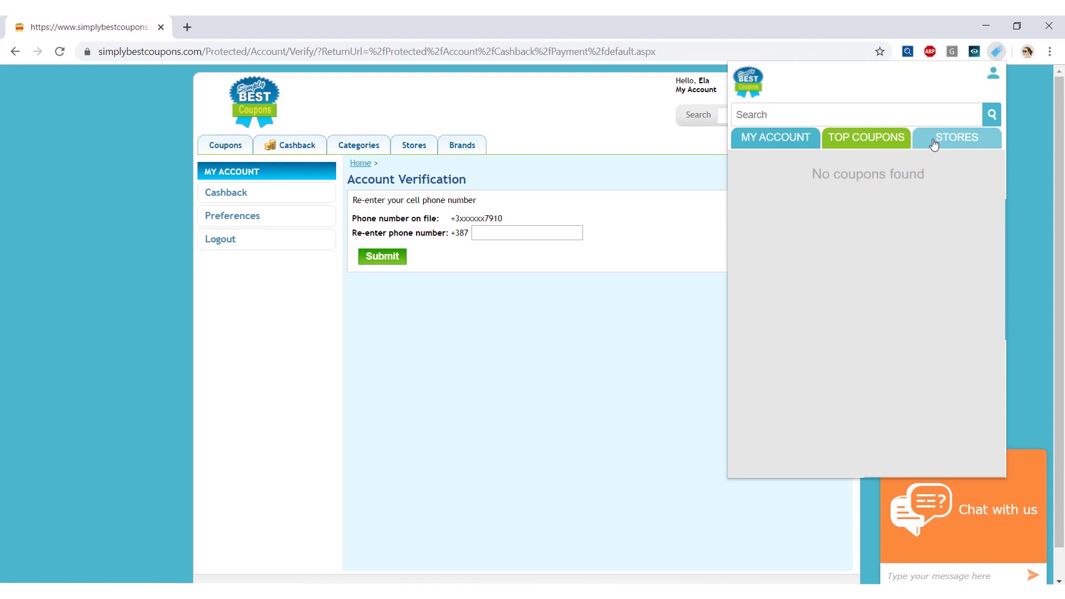
Open AliExpress from the extension's STORES list with up to 6% cashback, then return to the coupons site's Search box
left_click(934, 144)
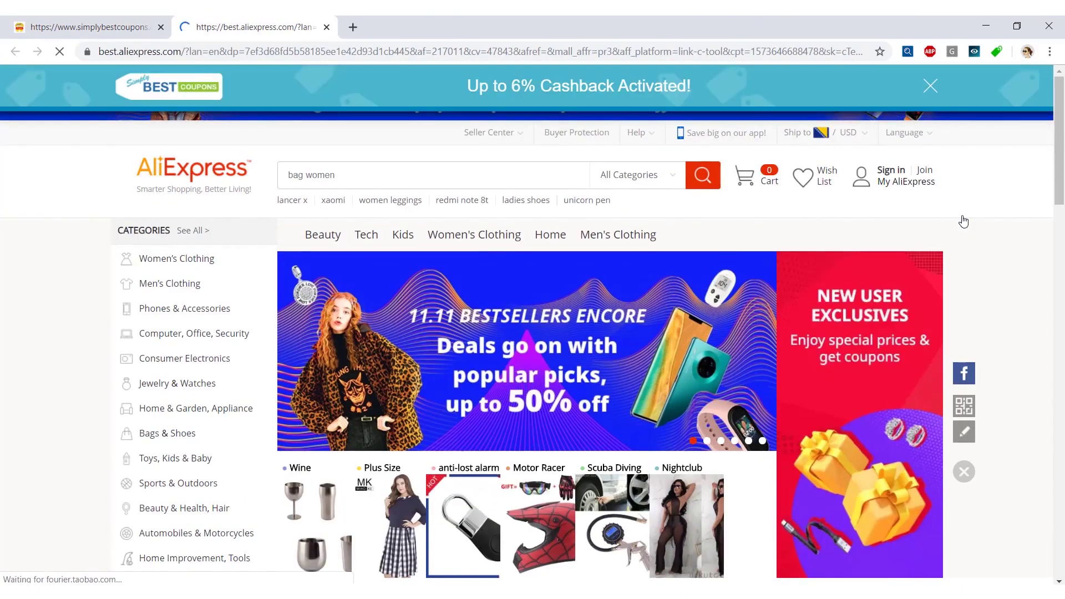
key("ctrl+shift+Tab")
left_click(768, 114)
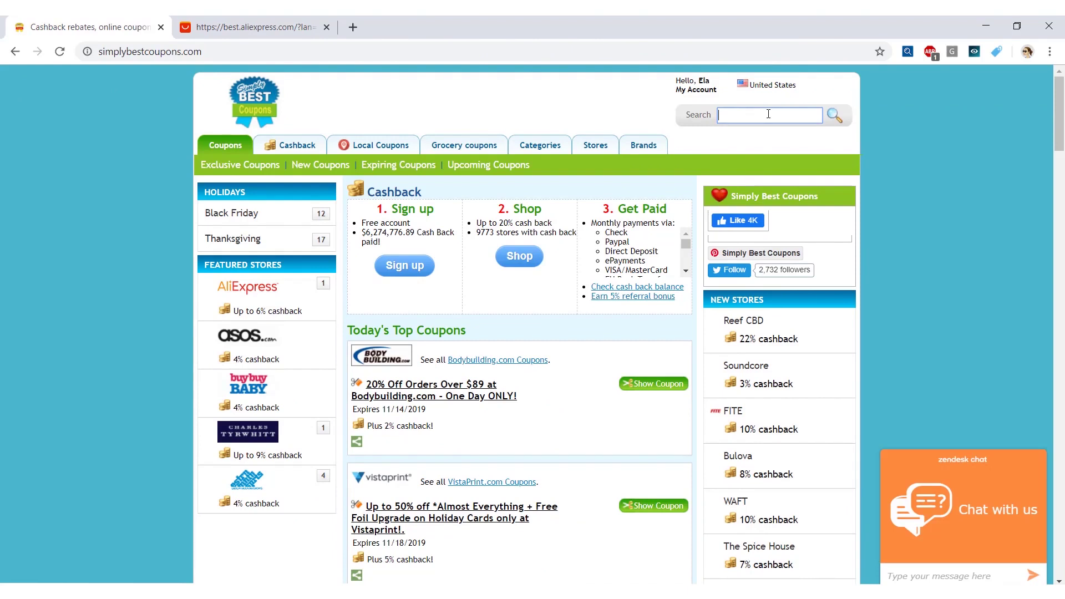
Search 'ALIEXPRESS' to reach its store page showing up to 6% cashback and a $4-off coupon
type("ALIE")
type("XPRESS")
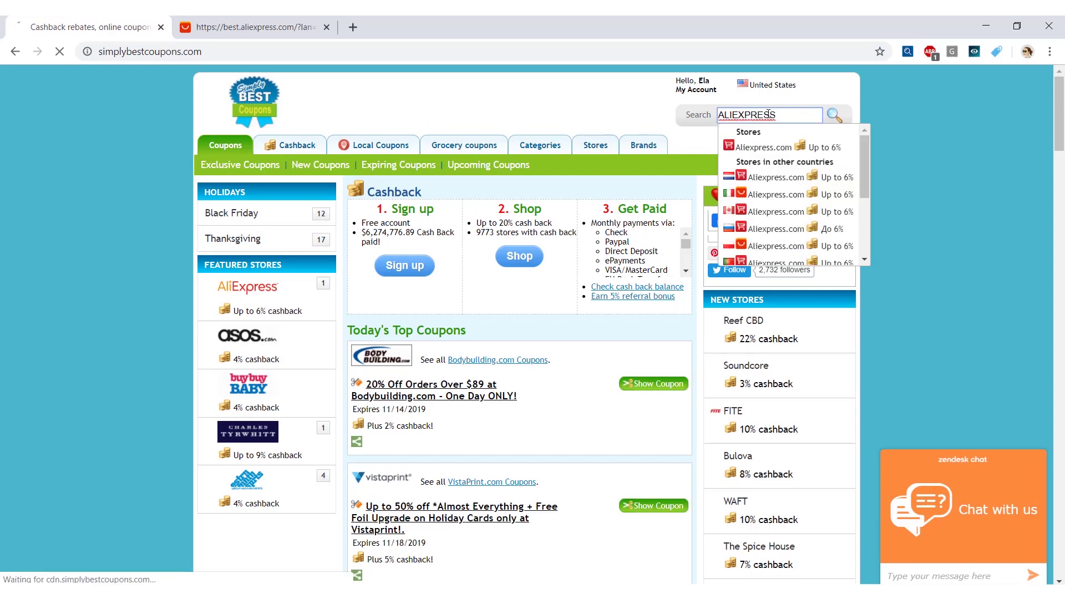
key("Return")
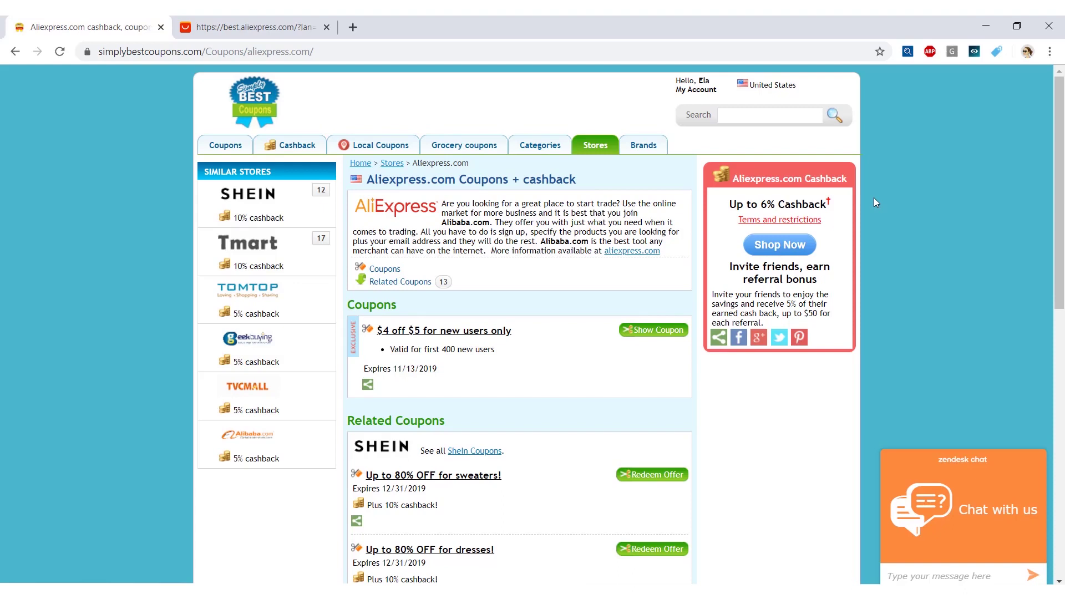
Follow the Aliexpress.com 'Shop Now' cashback link and switch to the other AliExpress tab
left_click(797, 245)
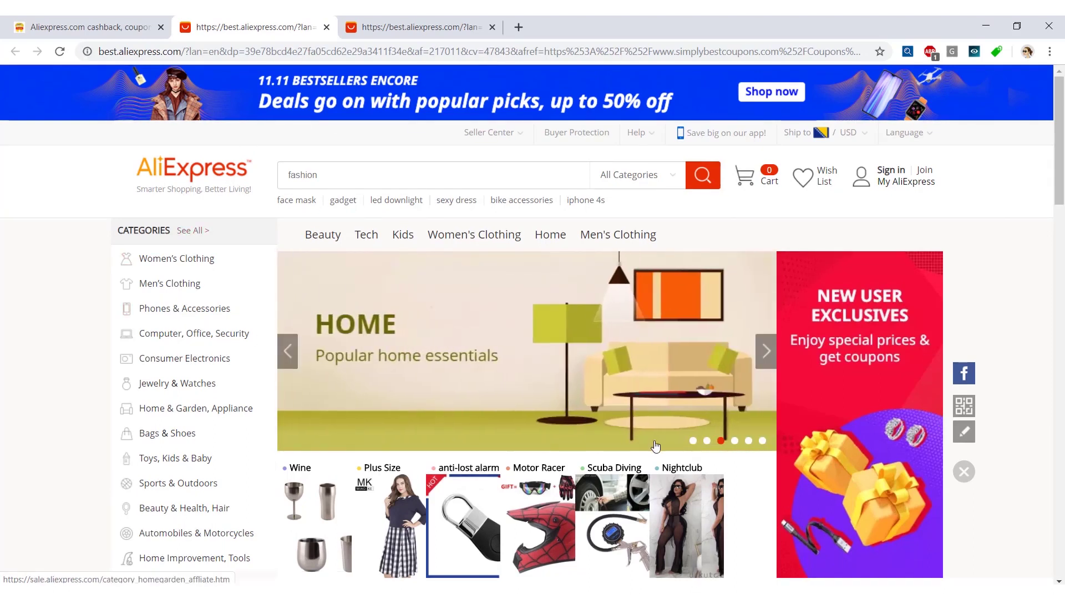
left_click(427, 25)
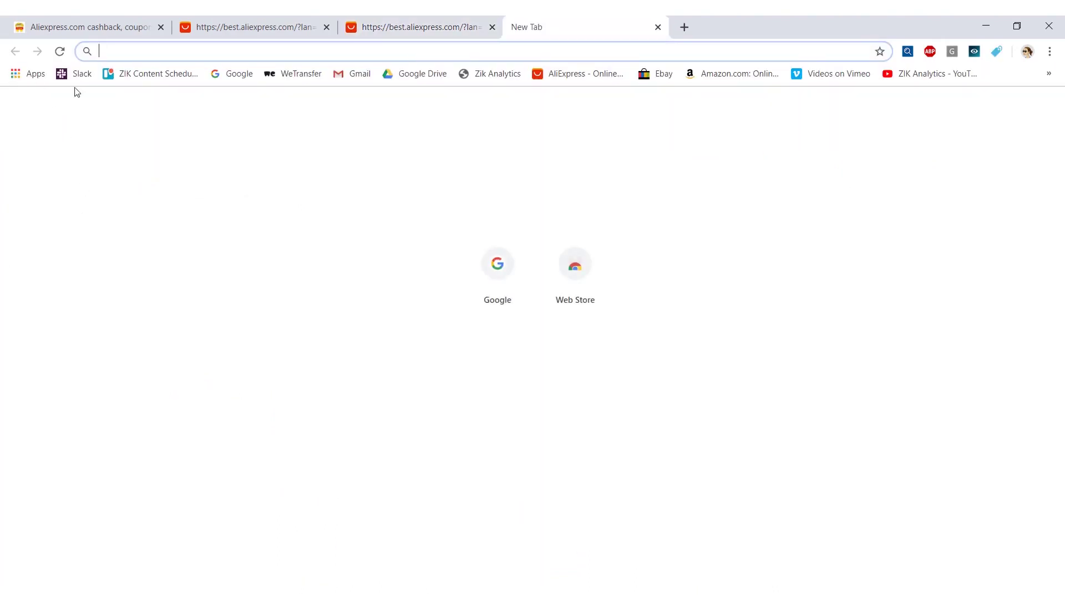
Cycle through the open tabs back to the AliExpress 'fashion' results
left_click(85, 27)
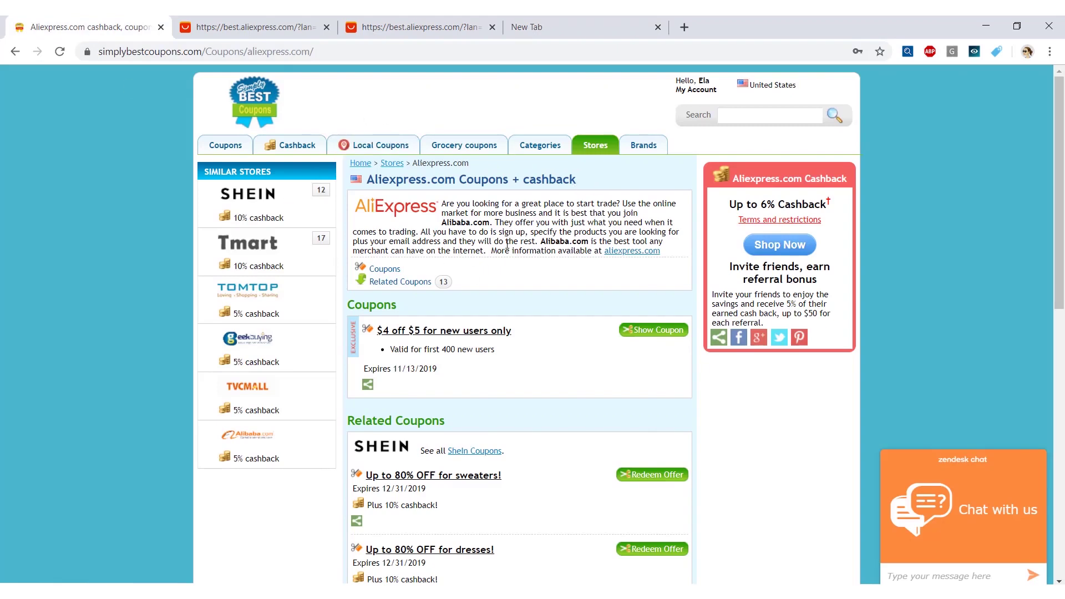
left_click(244, 25)
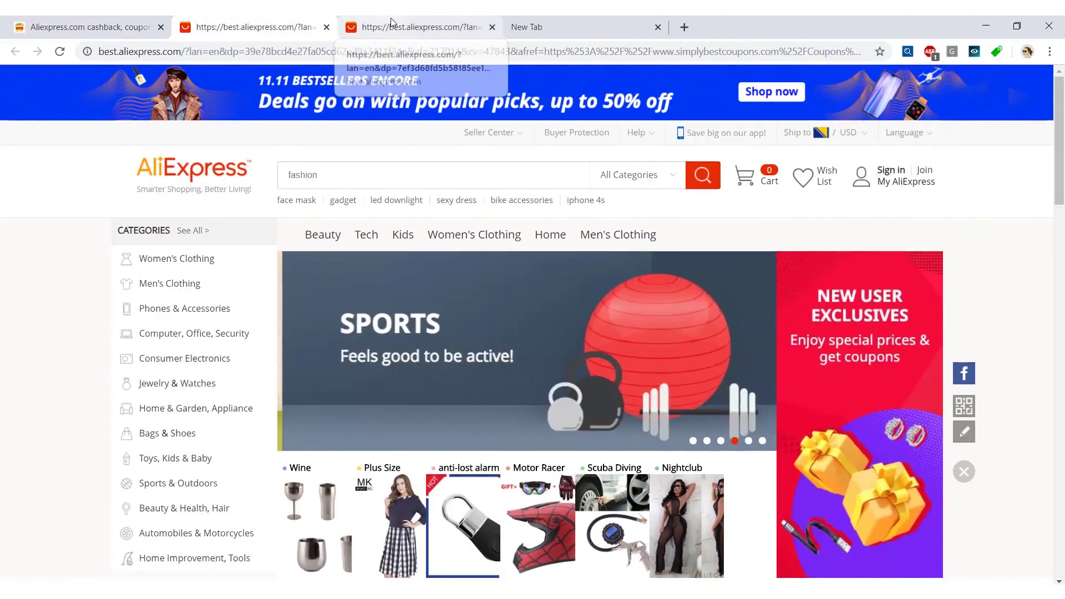
left_click(390, 25)
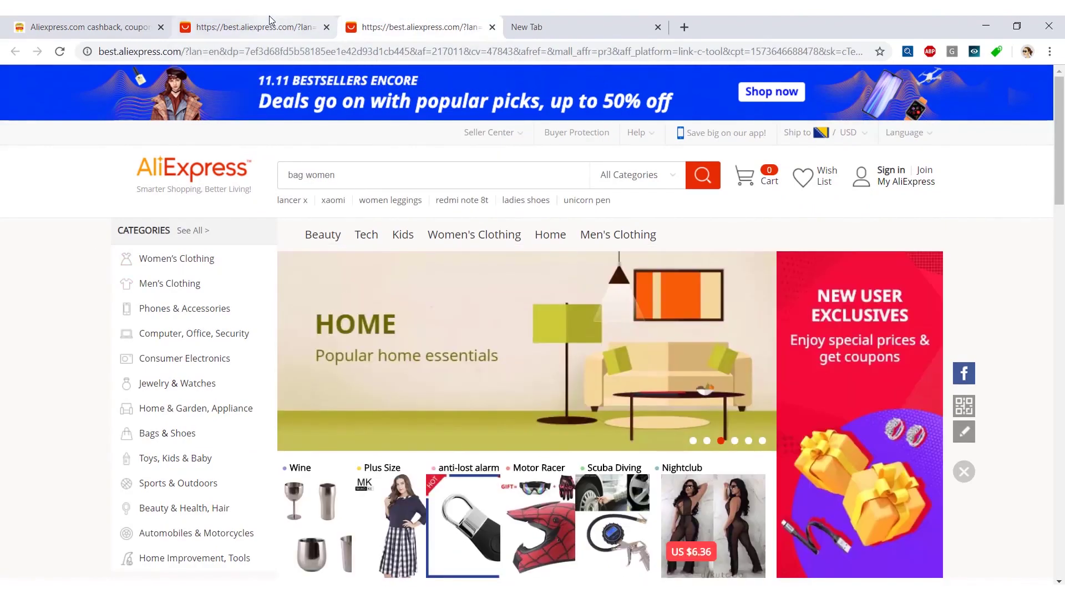
left_click(269, 25)
Open the Docona flower drop dangle earring product from the Just For You grid
scroll(1053, 319, "down", 3)
scroll(1054, 321, "down", 8)
scroll(1052, 320, "down", 5)
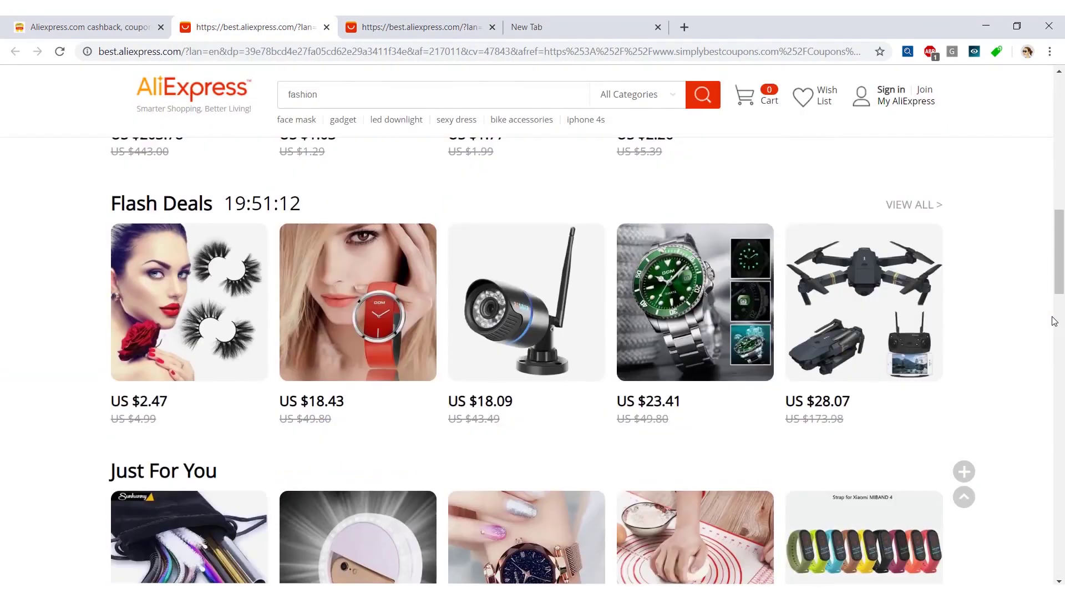
scroll(1051, 319, "down", 4)
scroll(1052, 319, "down", 4)
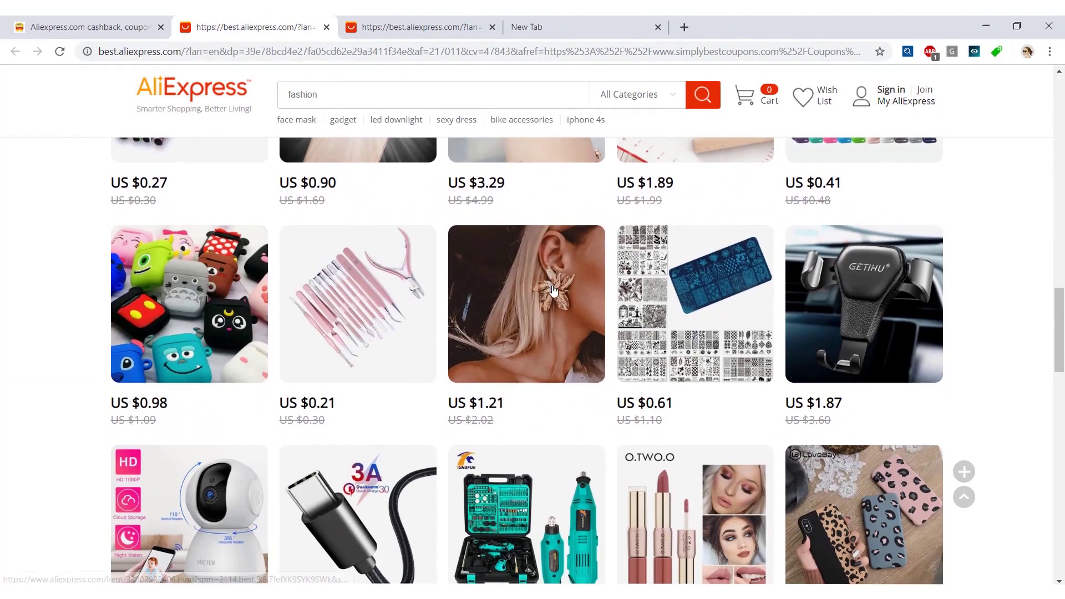
left_click(553, 291)
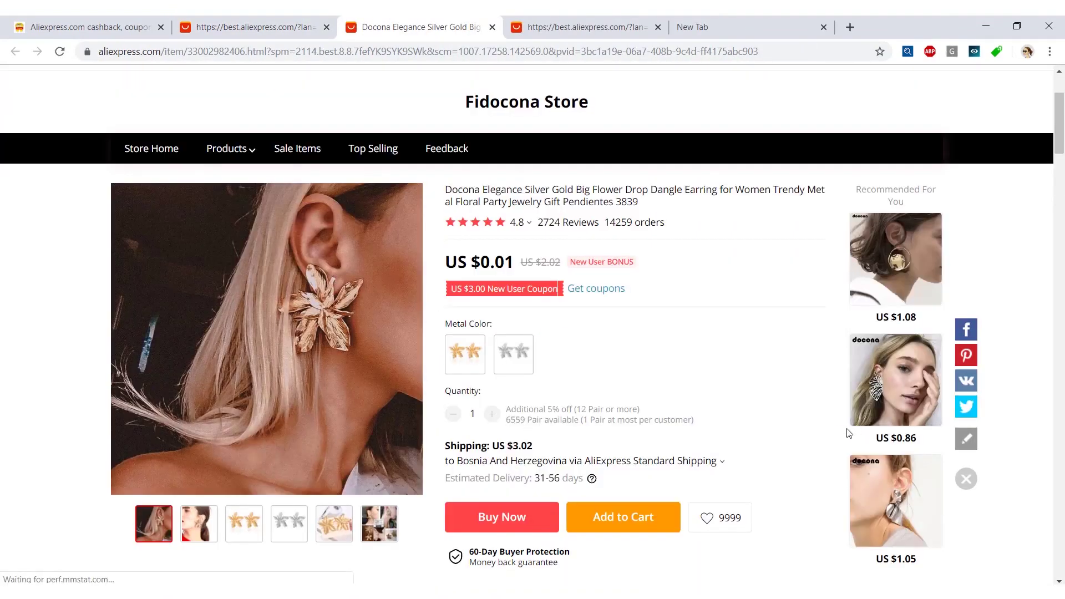
Try Buy Now and Add to Cart on the earrings, refused for missing options, then return to the coupons tab
scroll(552, 389, "down", 1)
left_click(552, 448)
left_click(610, 451)
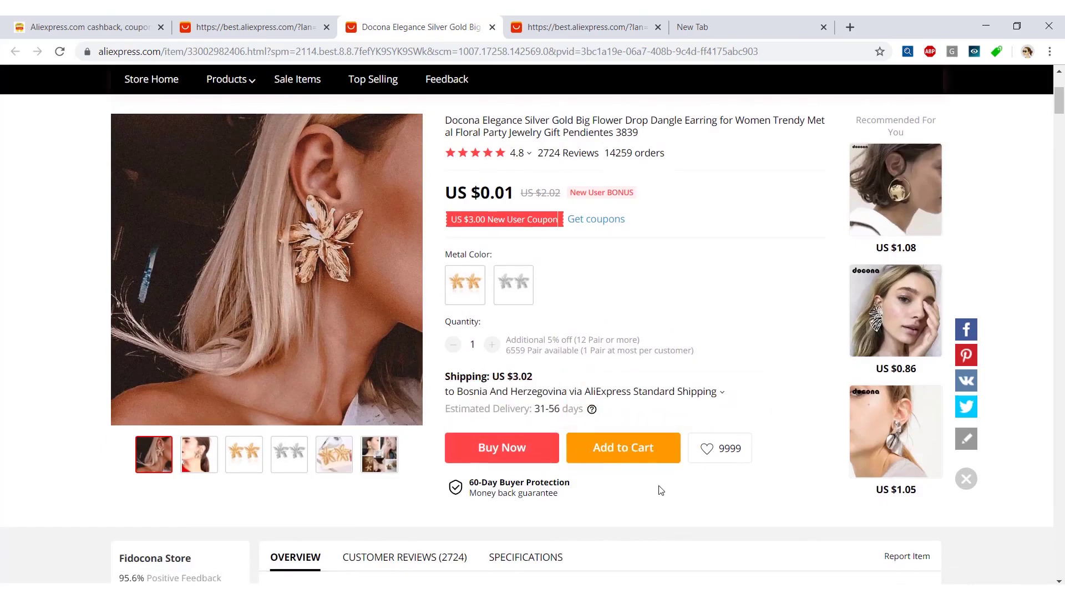
left_click(483, 449)
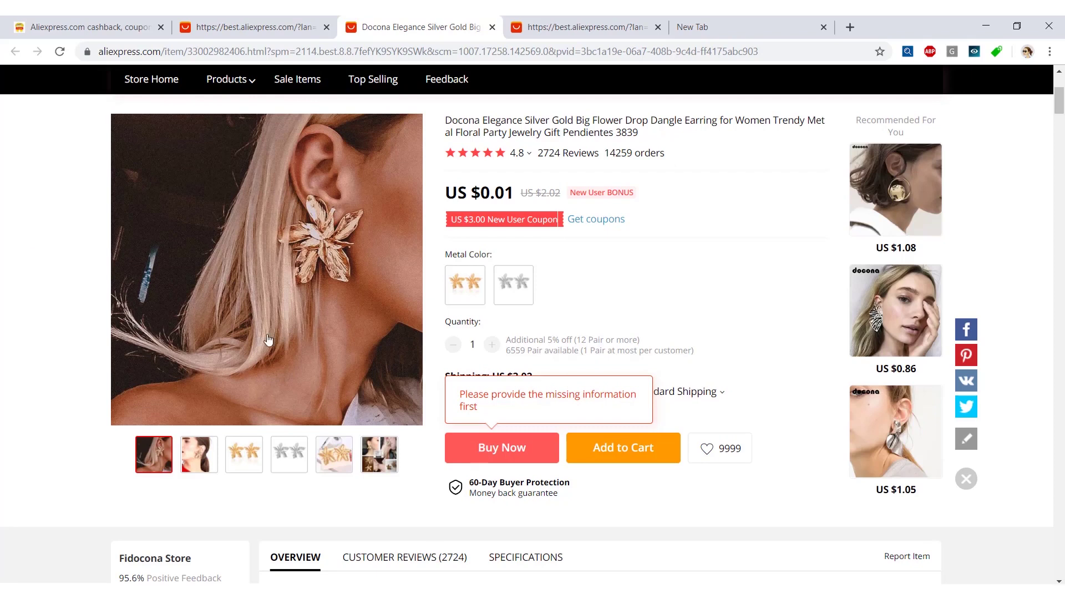
left_click(83, 27)
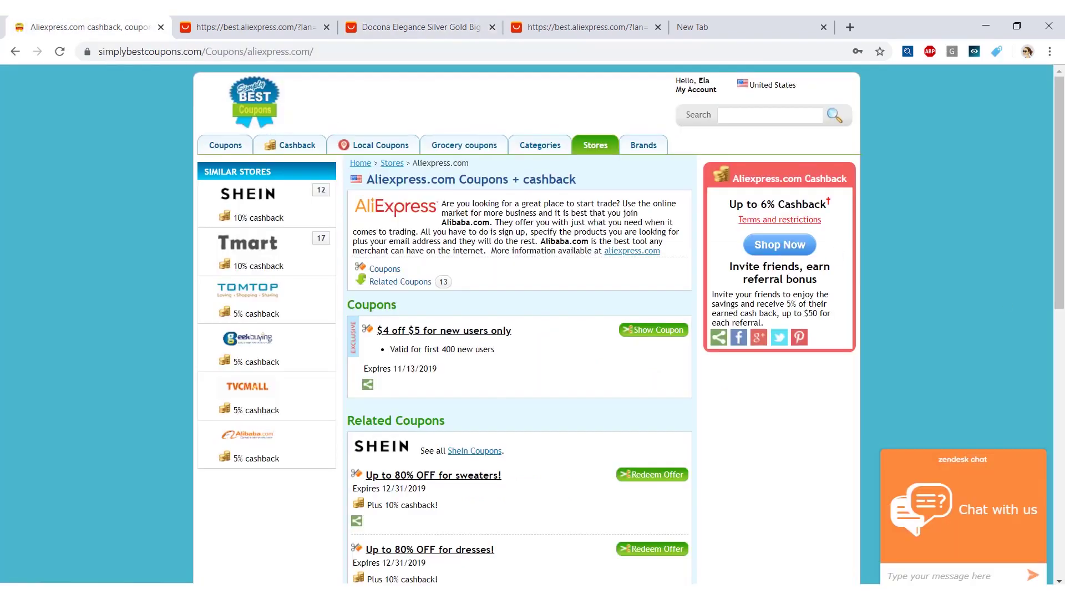